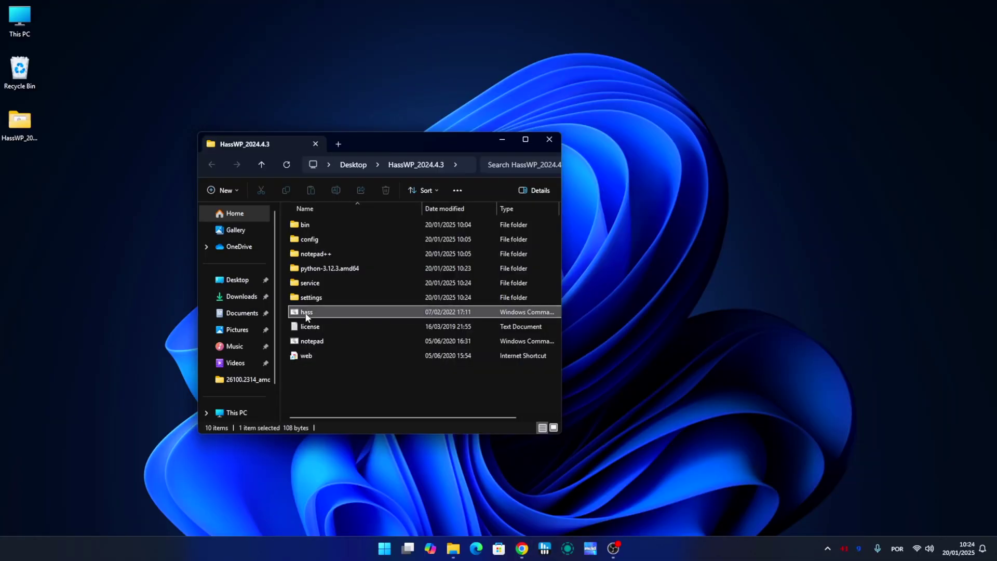
Launch Home Assistant from the hass script and move its log window aside
double_click(304, 313)
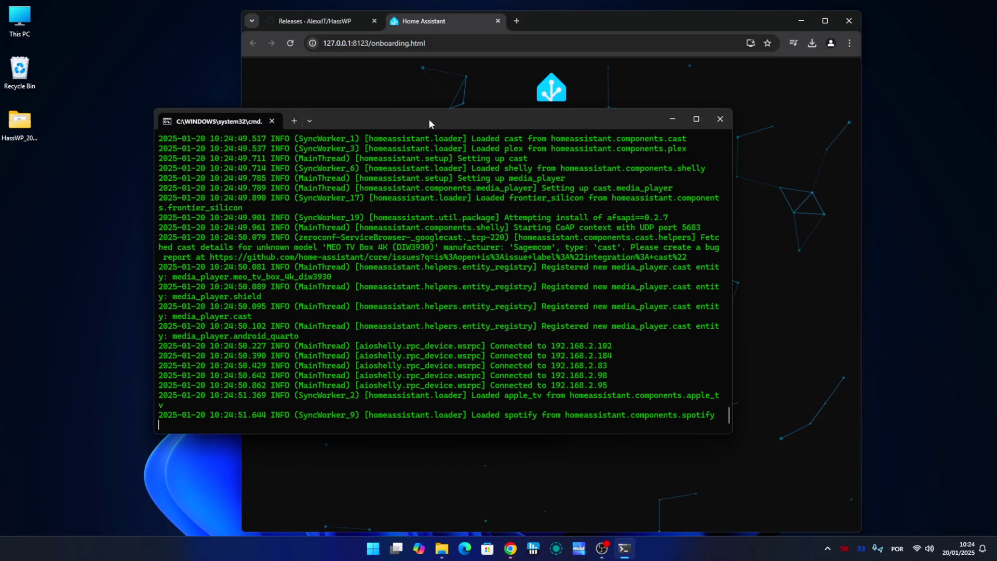
left_click_drag(429, 119, 502, 122)
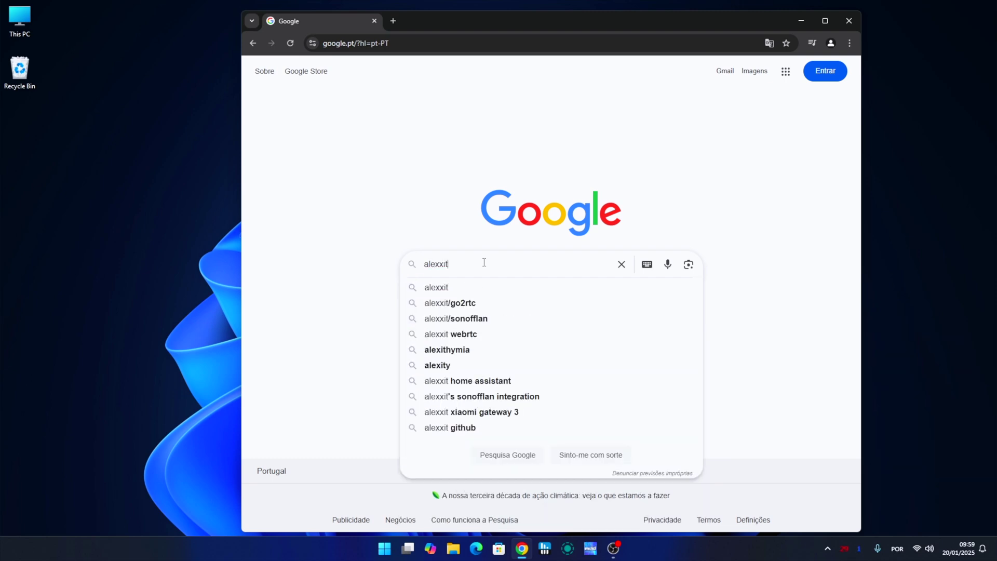
Search Google for alexxit and open the releases list of AlexxIT's HassWP repository
key("Return")
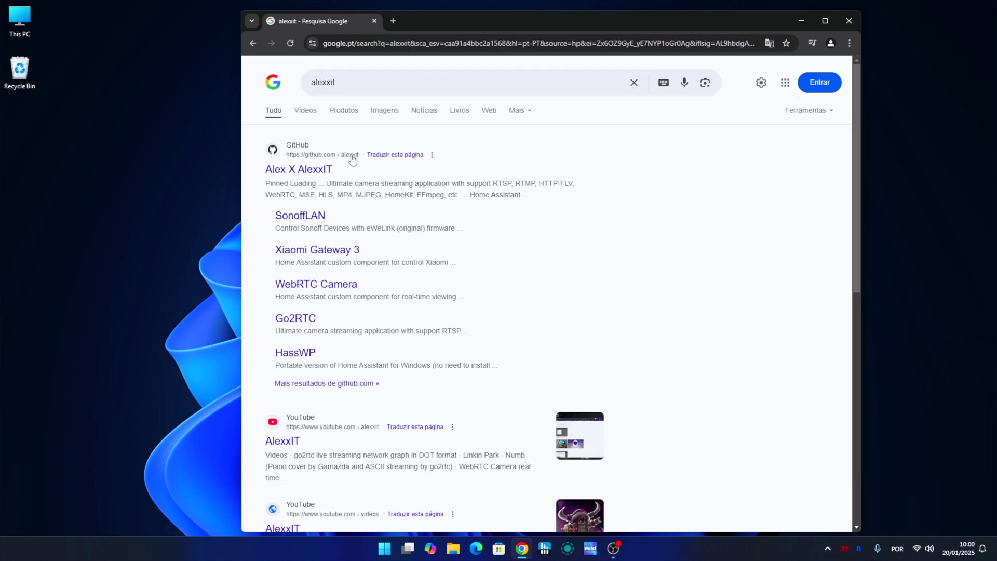
left_click(298, 172)
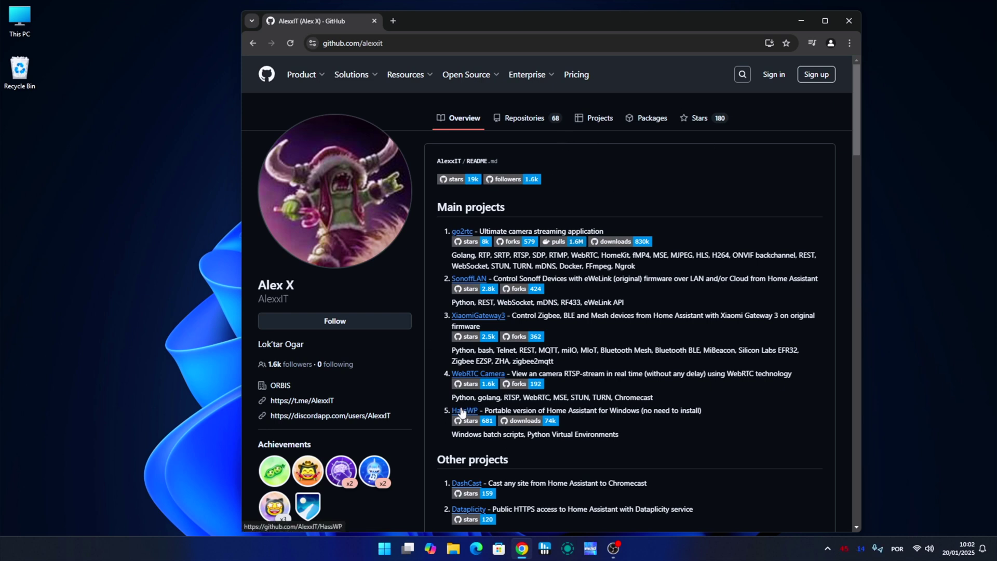
left_click(473, 412)
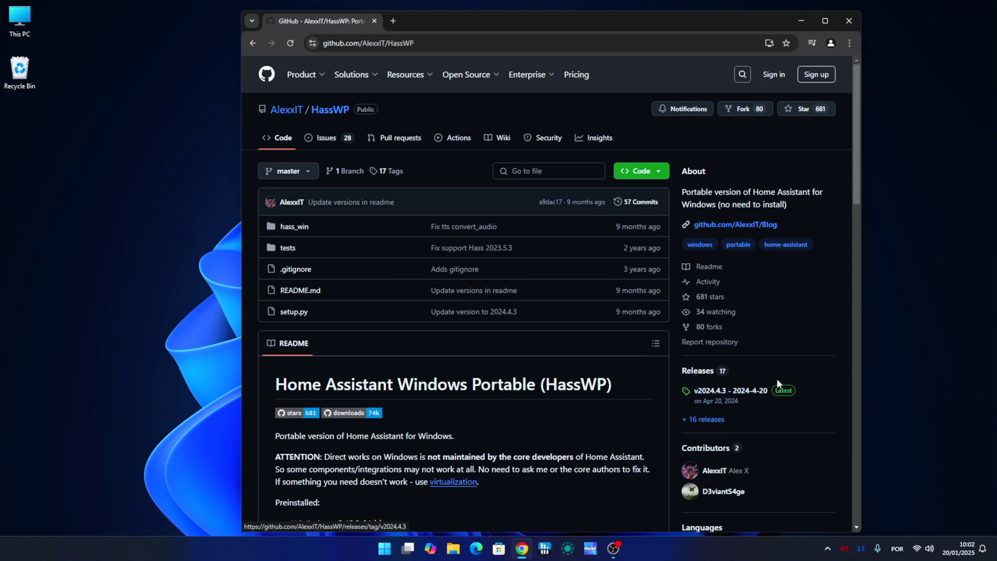
left_click(708, 420)
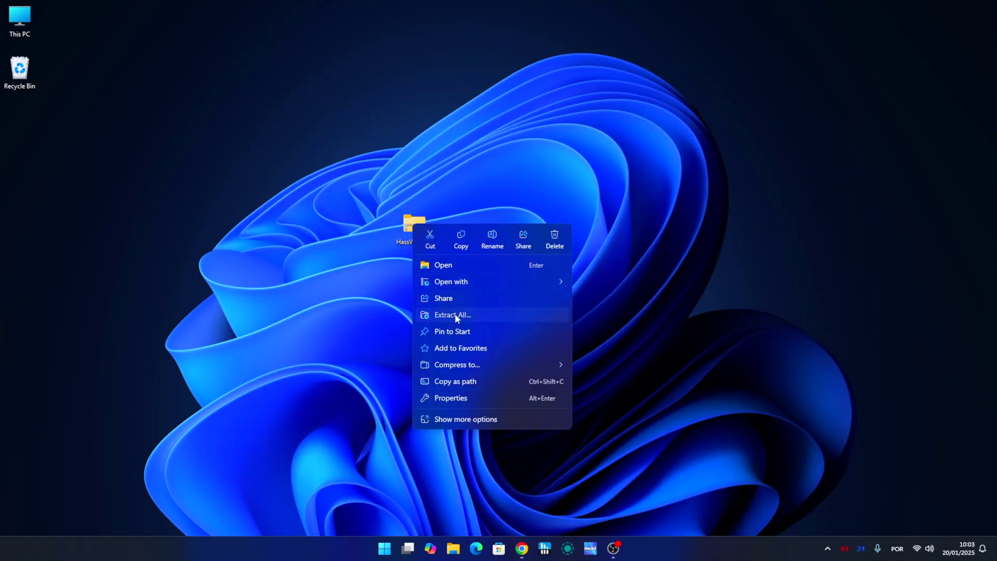
Extract the HassWP_2024.4.3 zip on the desktop, moving the progress window aside
left_click(453, 314)
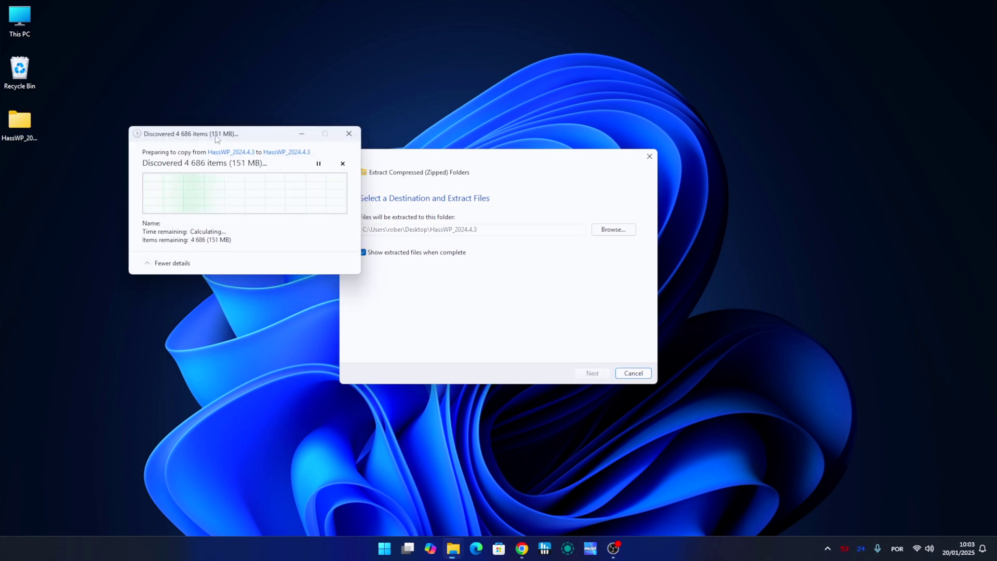
left_click_drag(246, 138, 490, 277)
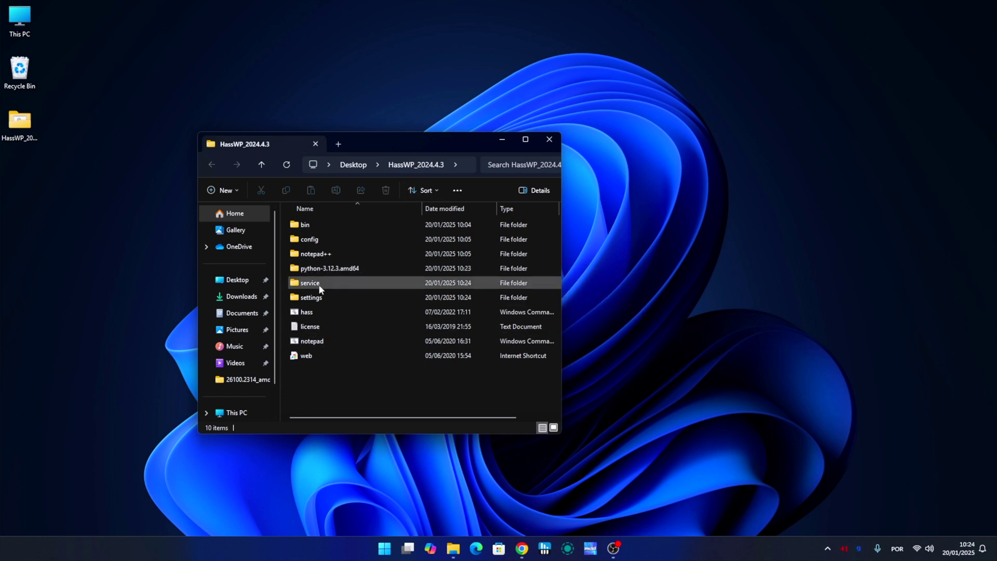
Run hass, allow Python through the firewall, minimize the log window and return to the browser
double_click(306, 313)
left_click_drag(344, 123, 390, 124)
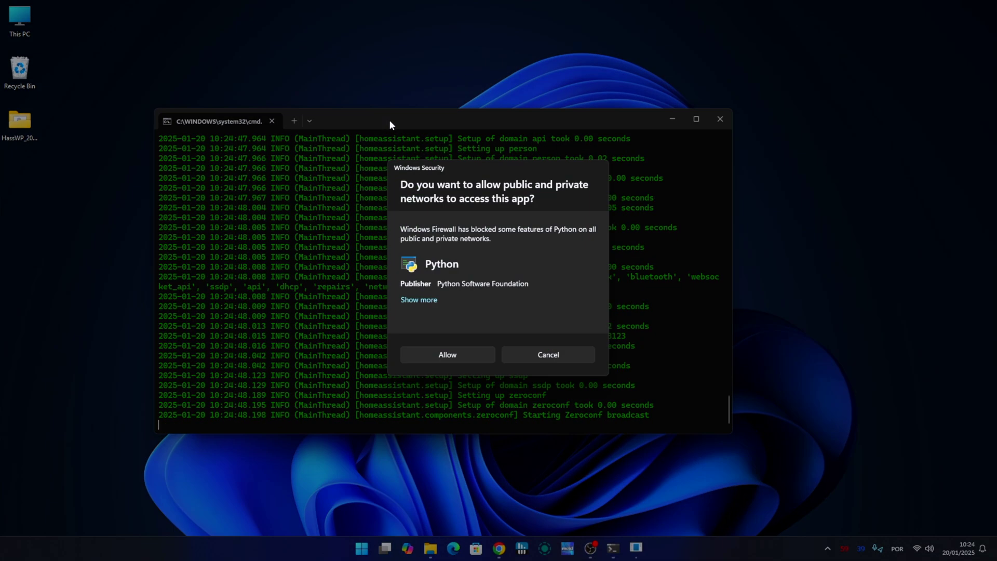
left_click(461, 355)
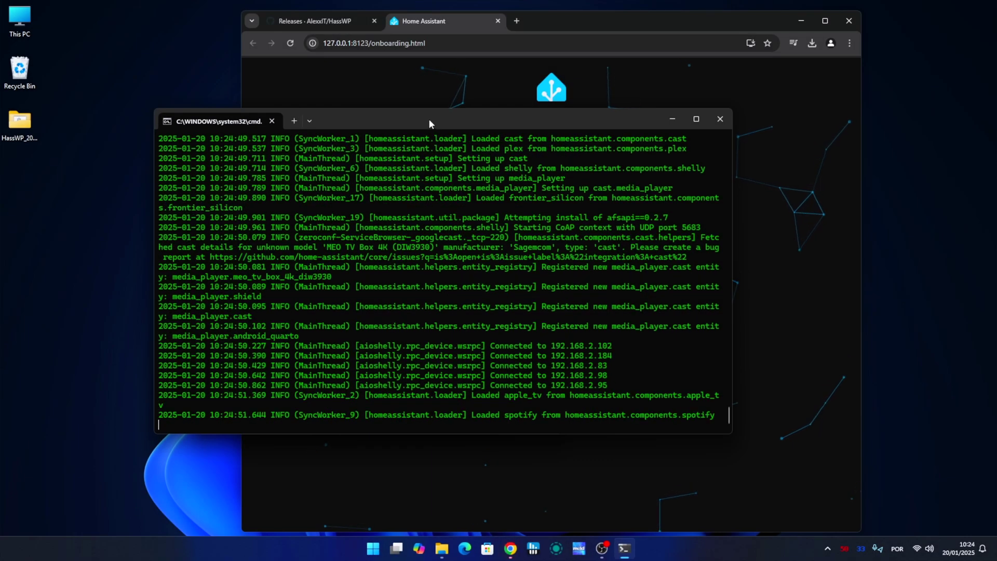
left_click_drag(428, 119, 502, 123)
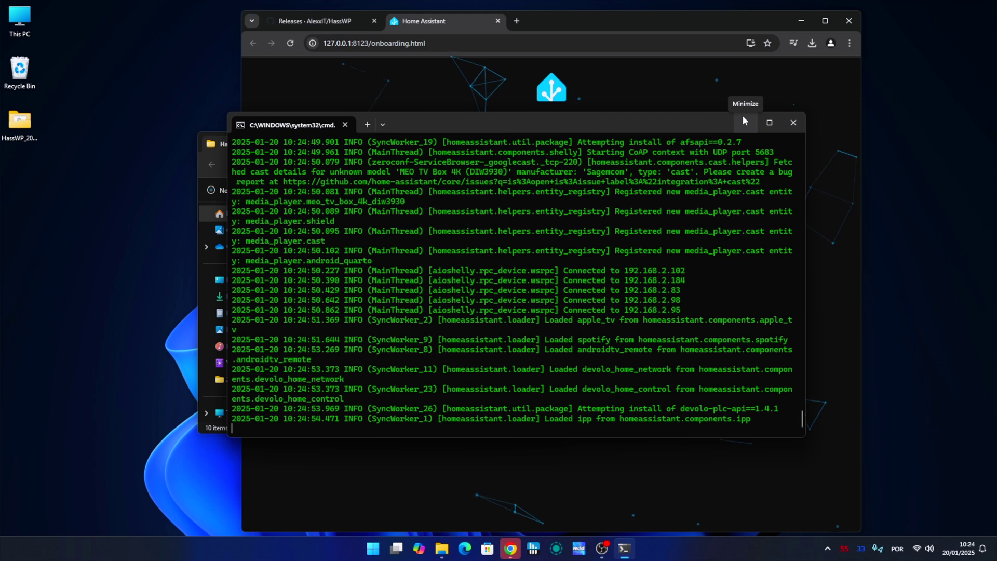
left_click(741, 118)
left_click(740, 117)
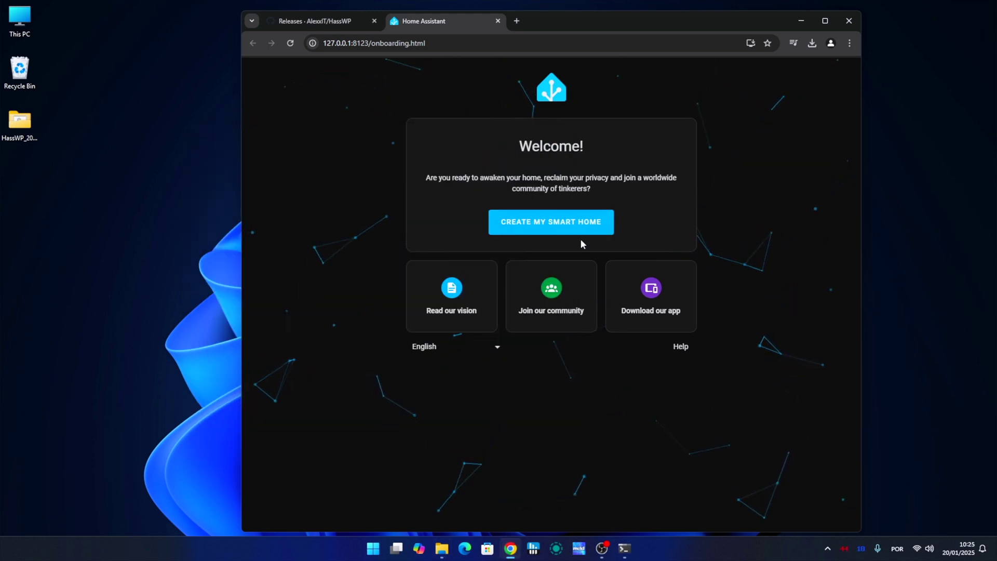
Create the first user account with the owner's full name and a password entered twice
left_click(528, 222)
type("Roberto Jorge")
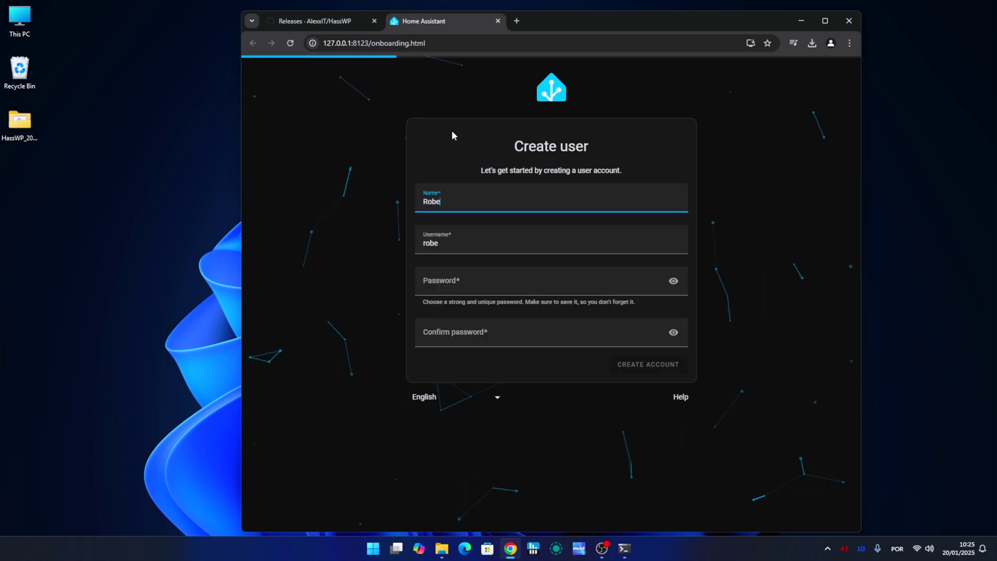
key("Tab")
key("Tab")
type("*********")
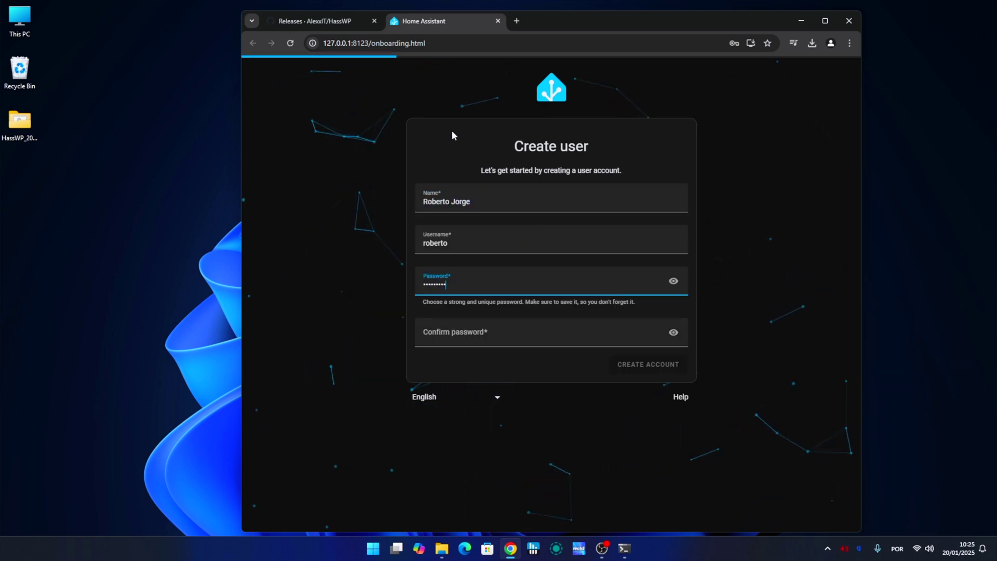
left_click(449, 333)
type("*********")
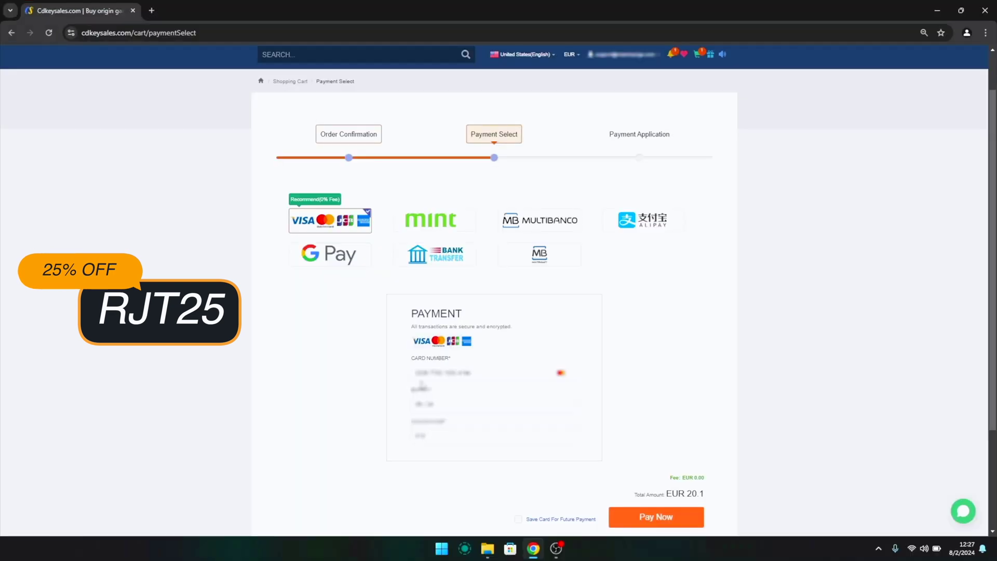
Pay for the Windows 11 Pro key, copy the delivered key and start changing the product key
left_click(655, 517)
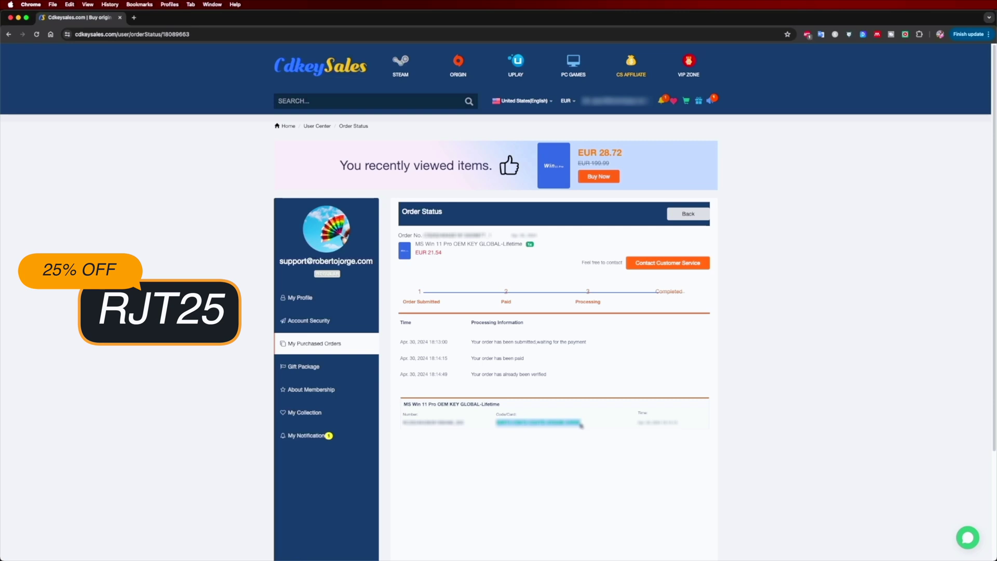
right_click(551, 423)
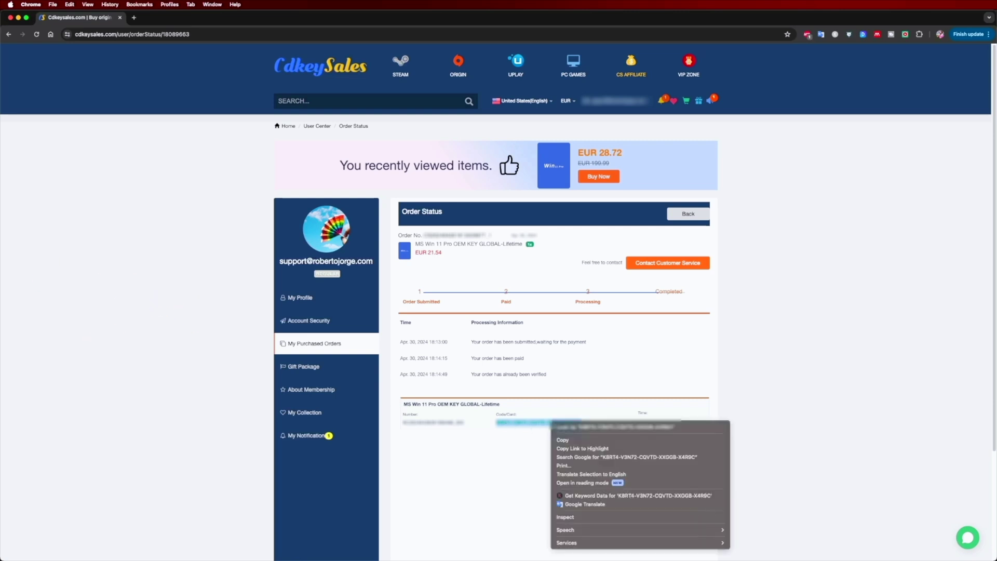
left_click(572, 440)
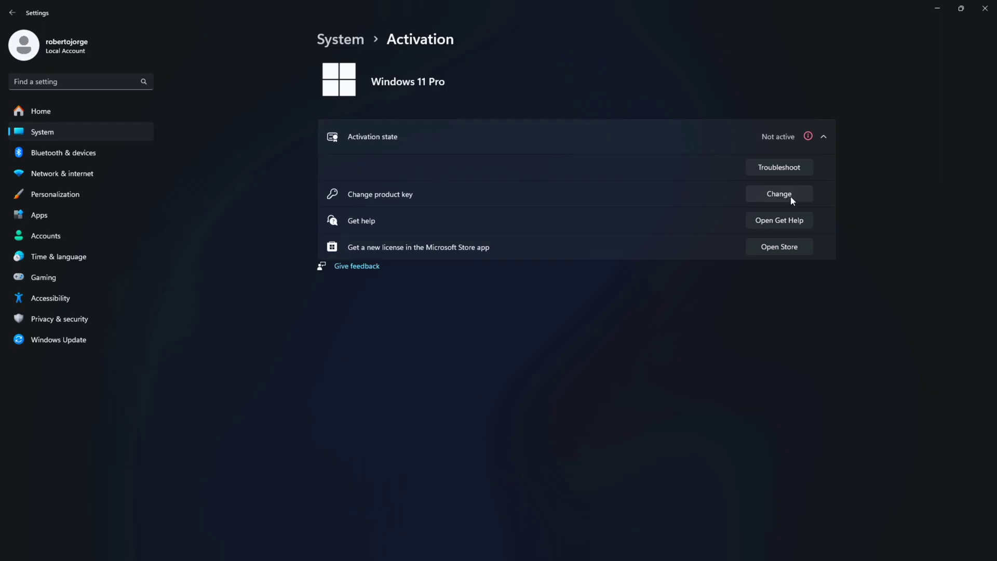
left_click(779, 194)
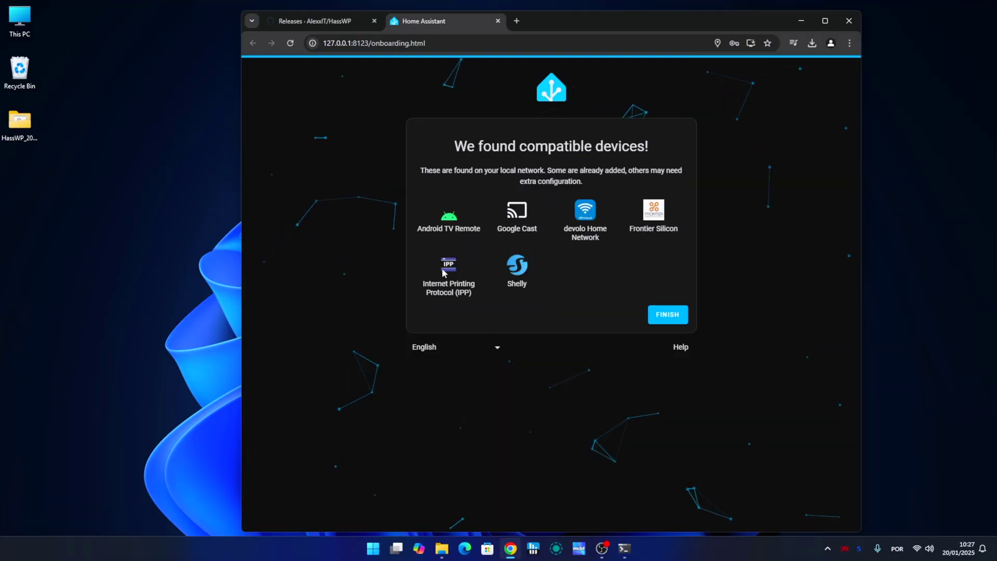
Finish onboarding with Google Cast, Shelly and Android TV Remote discovered, opening the Overview dashboard
left_click(669, 315)
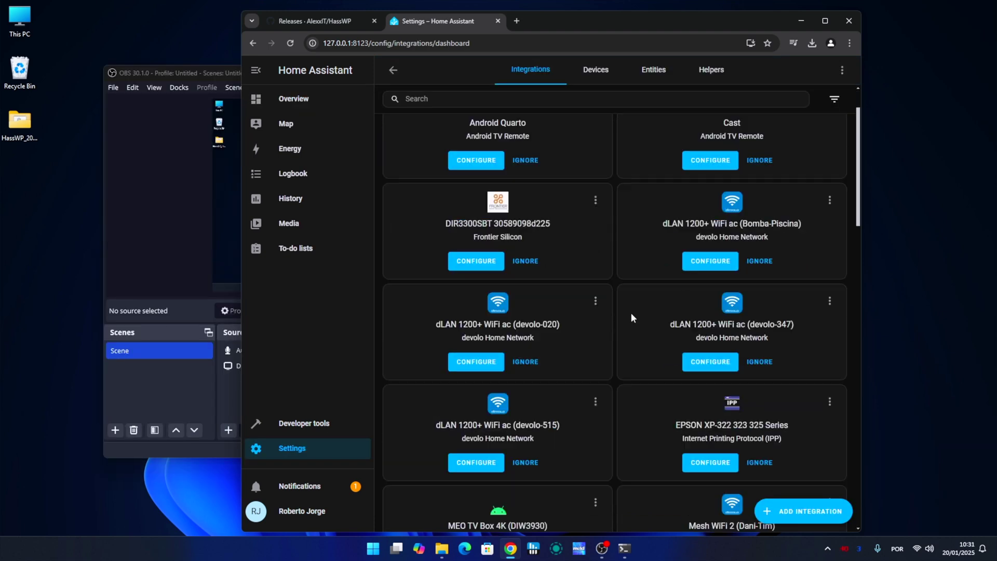
Set up the discovered shellyplugsg3 plug, confirming the S3PL-00112EU device
scroll(610, 296, "down", 6)
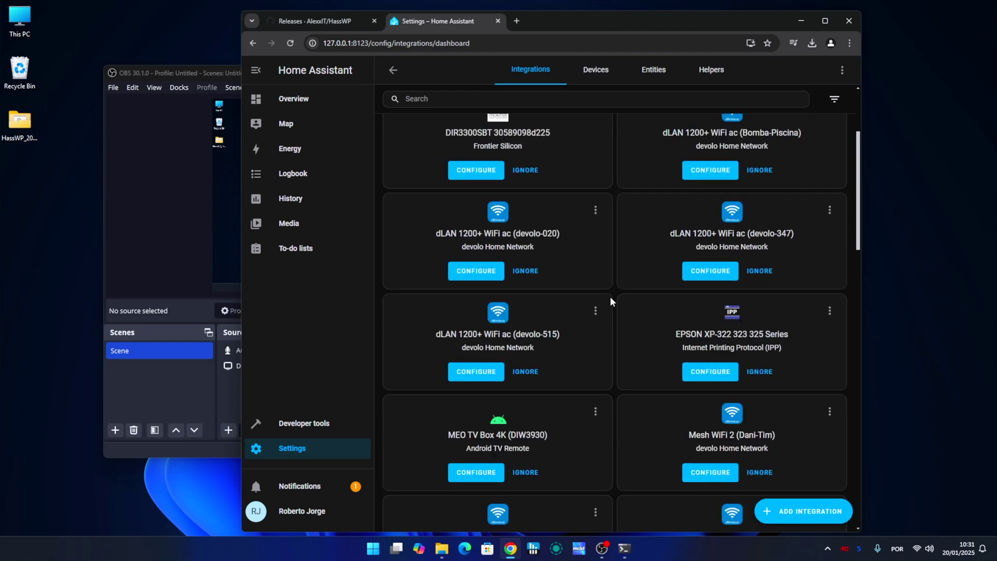
scroll(618, 293, "down", 1)
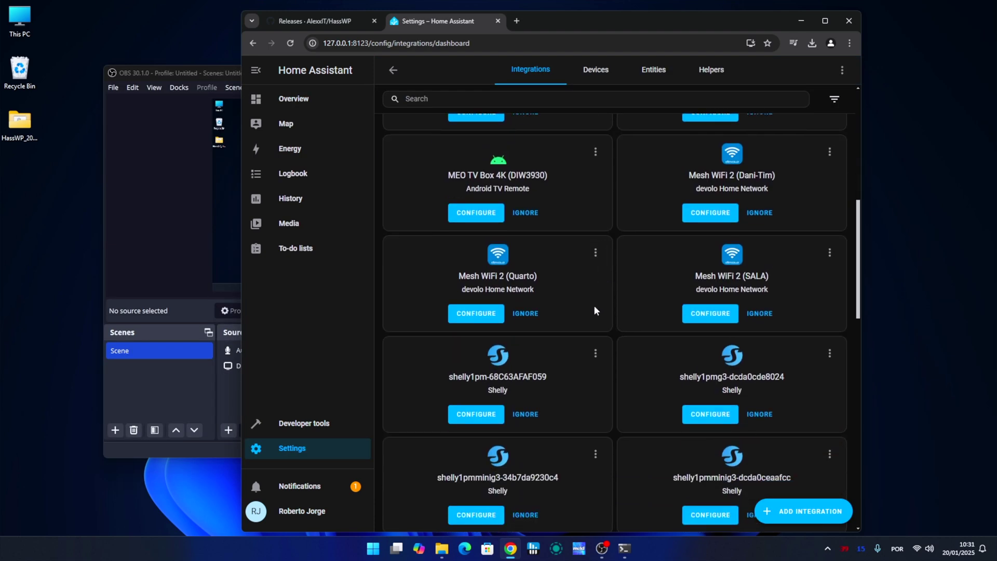
scroll(587, 306, "down", 7)
left_click(693, 398)
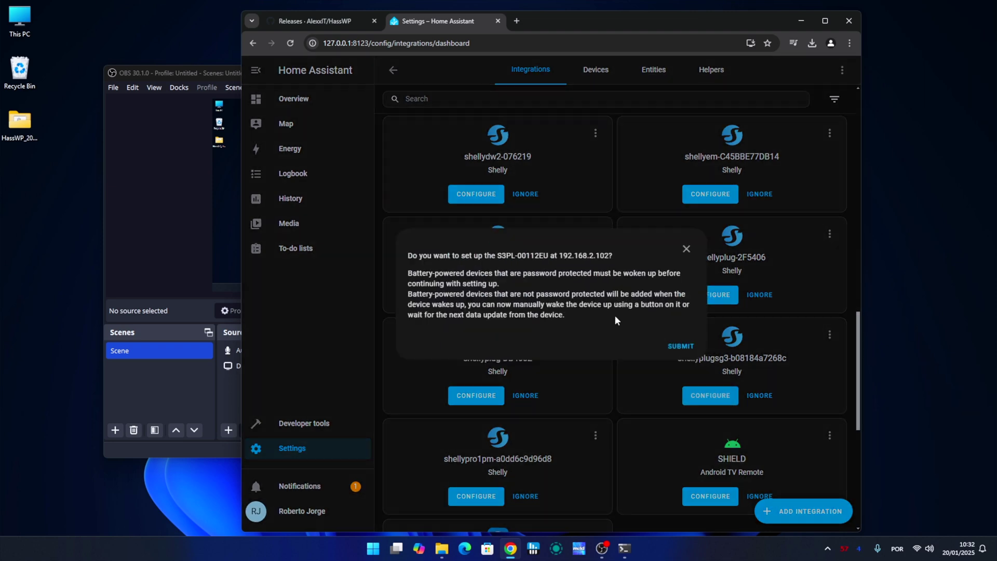
left_click(681, 345)
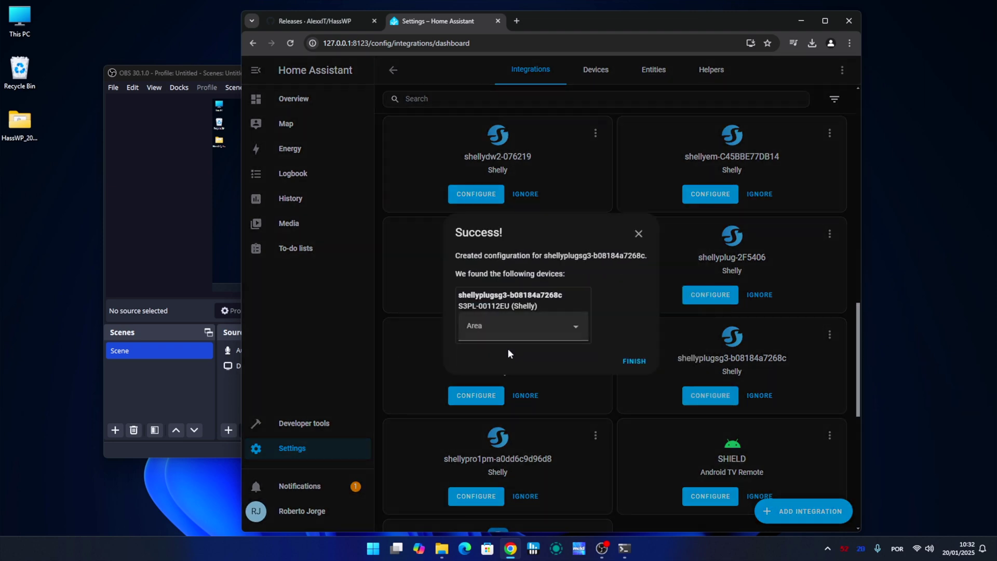
Finish adding the plug without an area and open the Shelly integration page
left_click(577, 331)
left_click(578, 331)
left_click(634, 361)
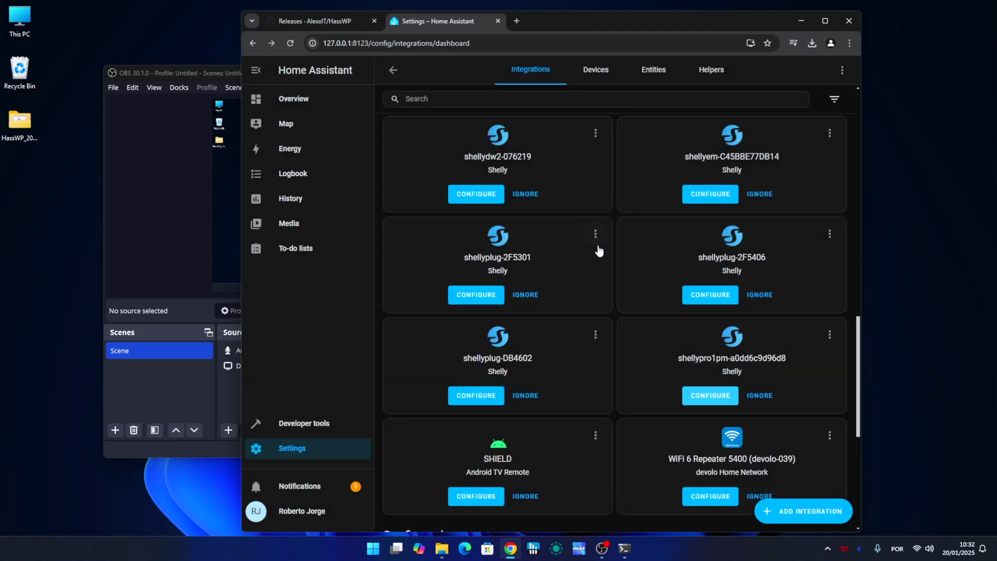
scroll(623, 271, "down", 5)
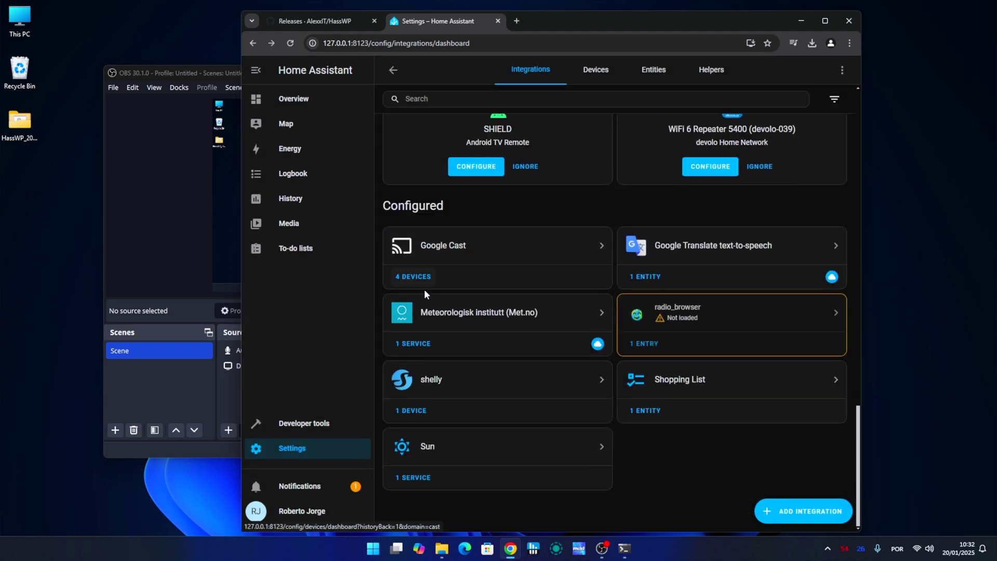
left_click(513, 383)
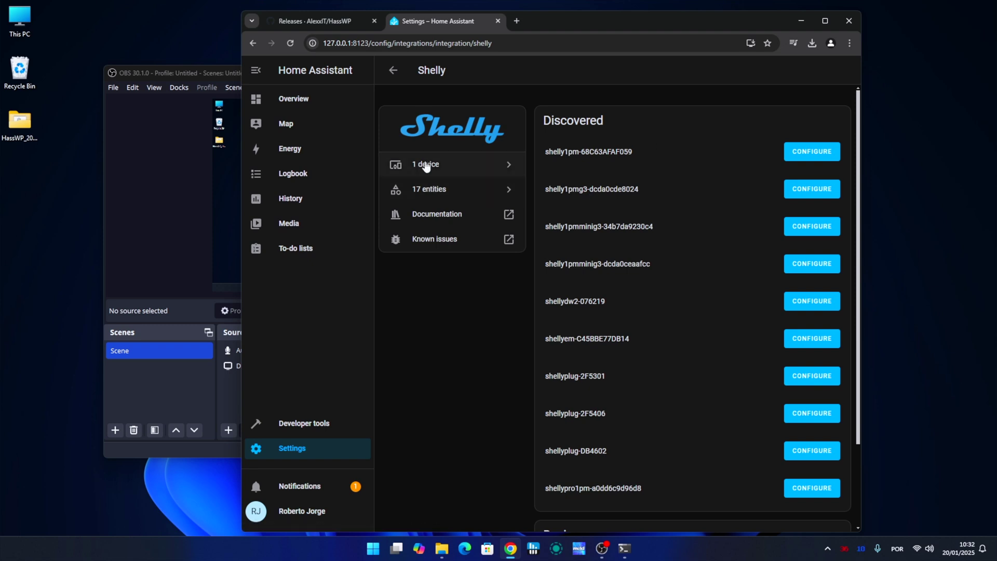
Add the Sonoff integration by searching 'sonoff' in Add Device, then switch on HALL ENTRADA
left_click(488, 165)
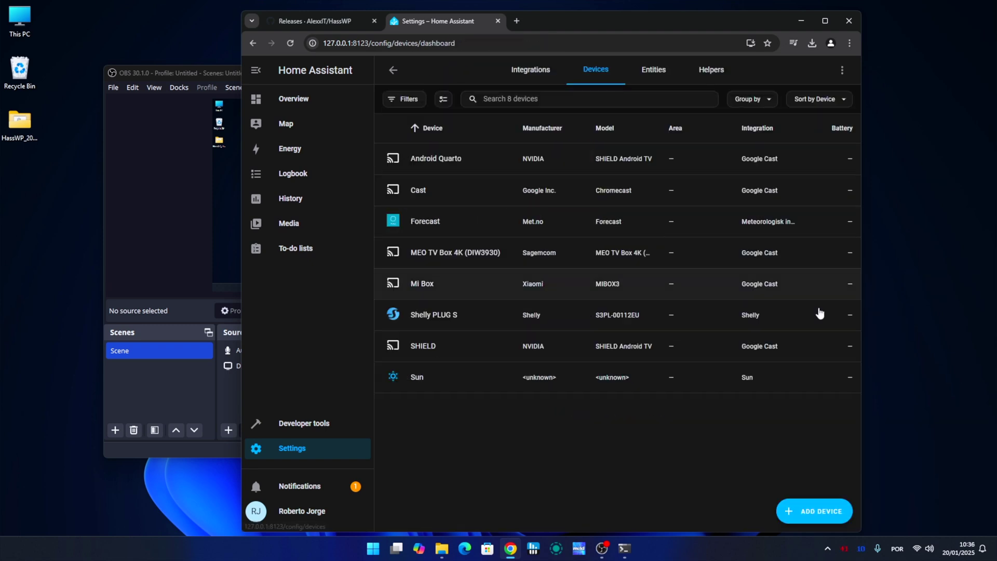
left_click(815, 511)
type("sonoff")
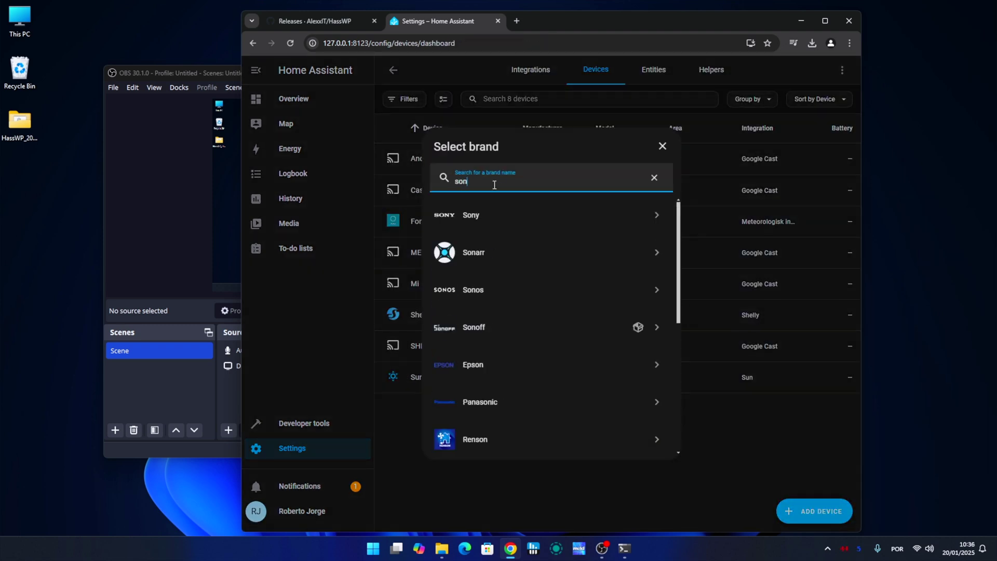
left_click(625, 210)
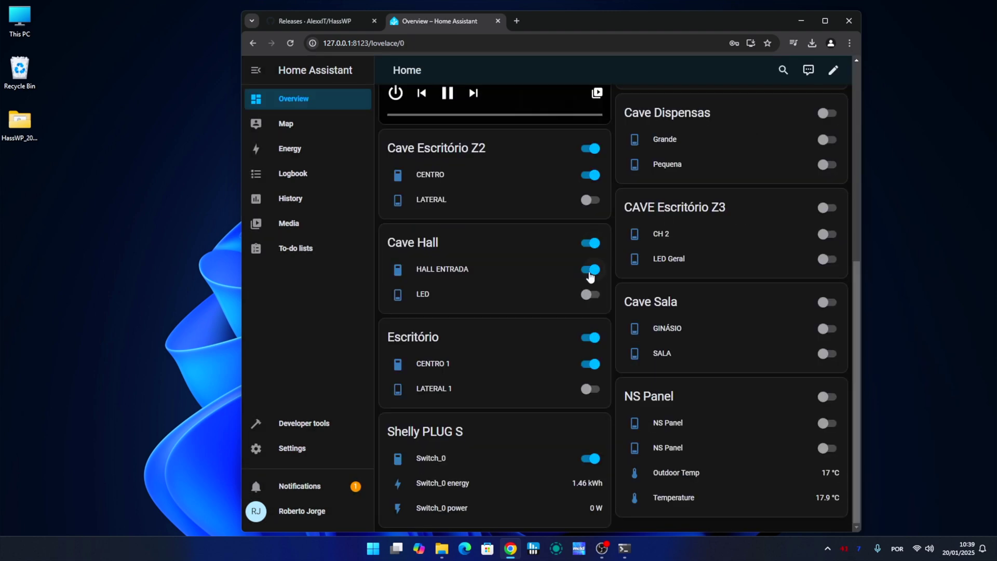
left_click(590, 270)
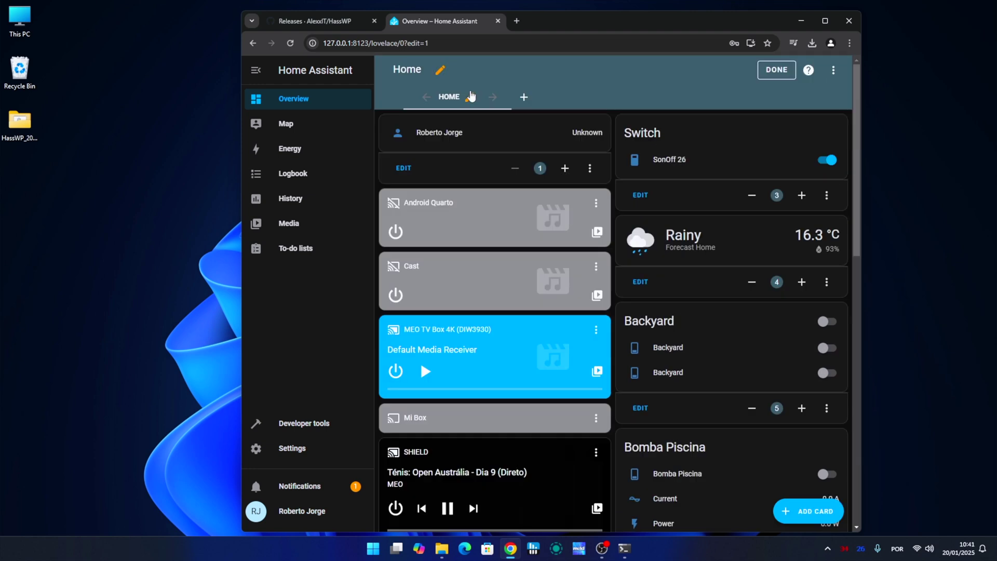
Add a new view with a button card and gauges for Shelly EM2 channel 1 energy and channel 2 power
left_click(470, 97)
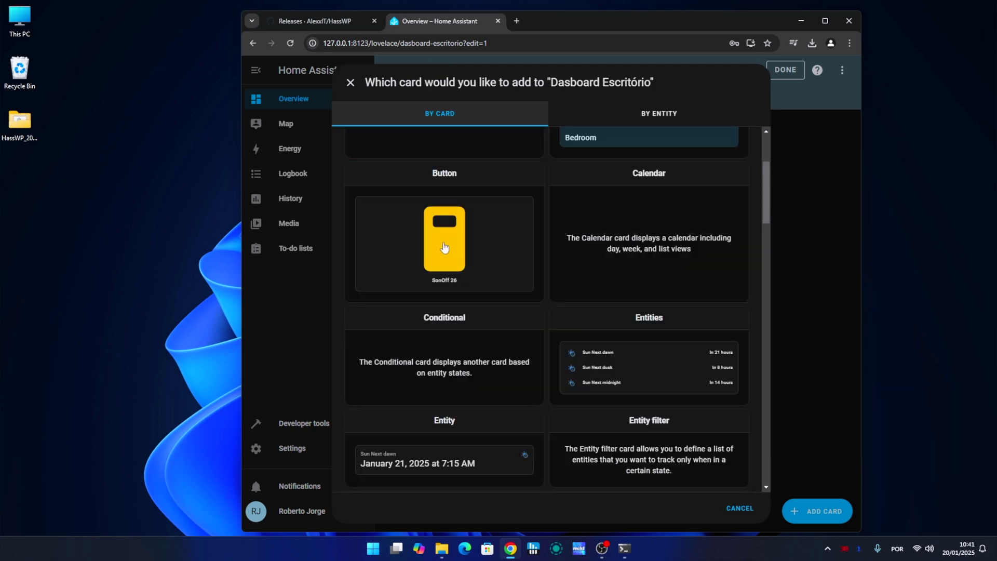
left_click(444, 247)
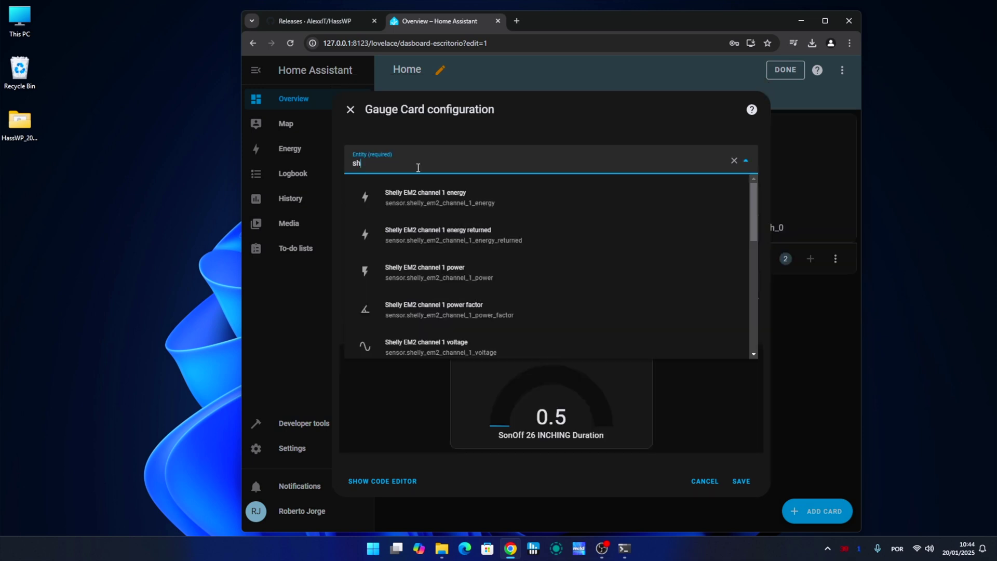
left_click(418, 195)
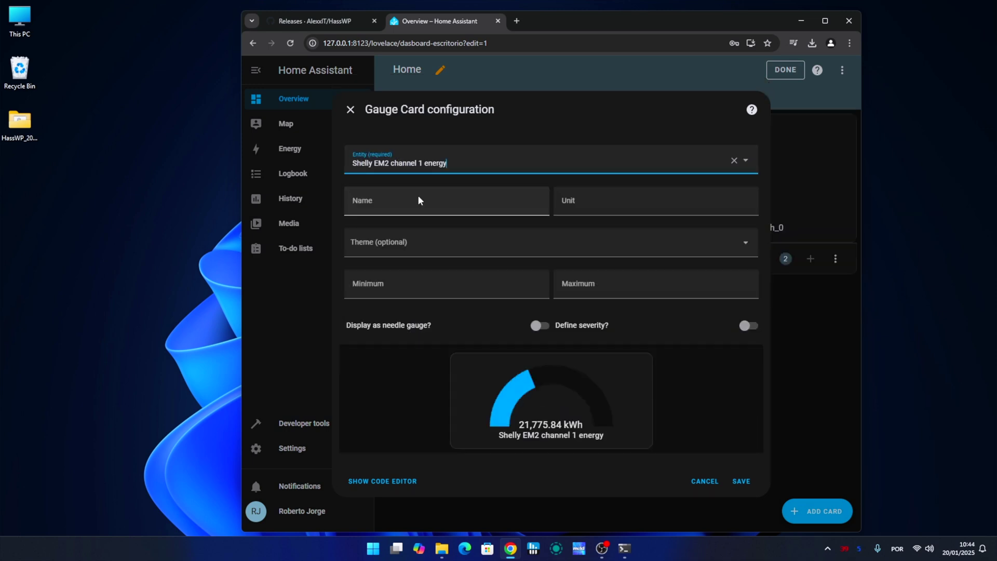
left_click(448, 162)
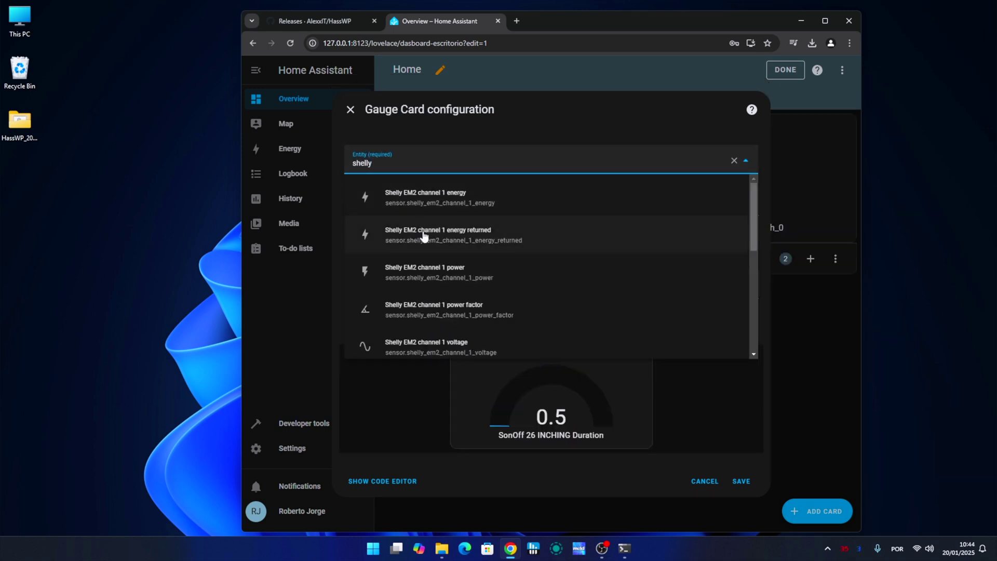
scroll(423, 234, "down", 3)
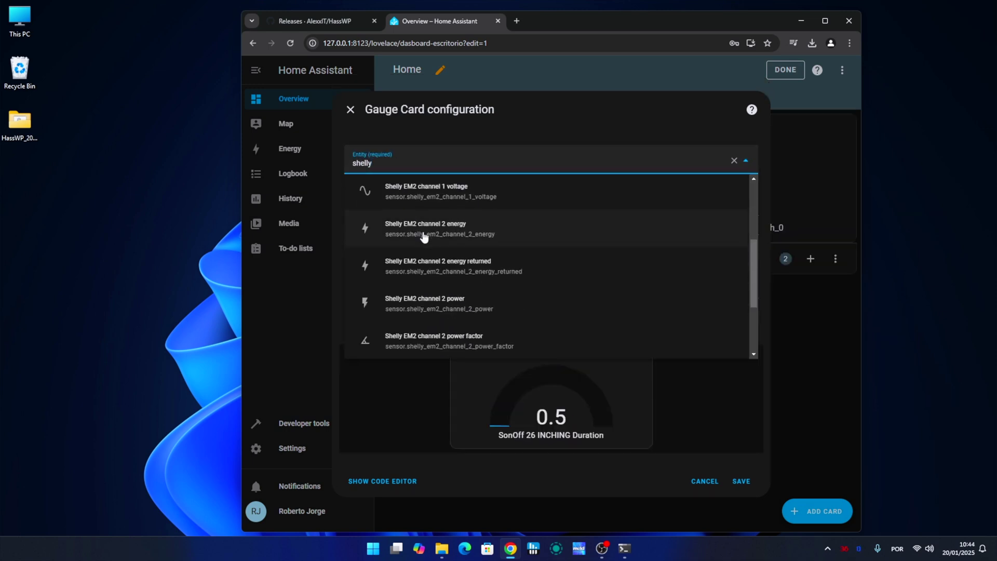
left_click(434, 295)
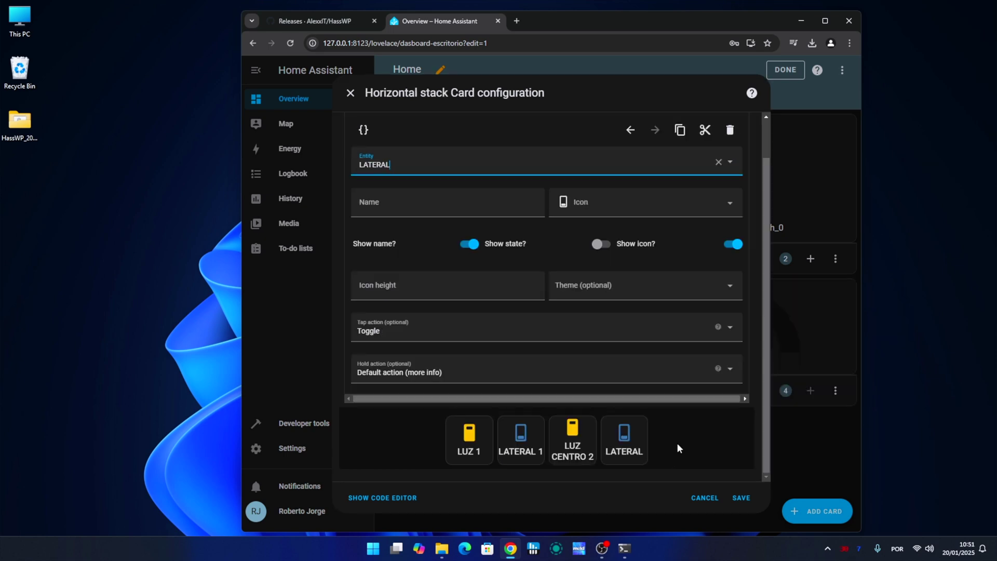
Test the LATERAL light on and off in the four-light row card and finish editing it
left_click(627, 436)
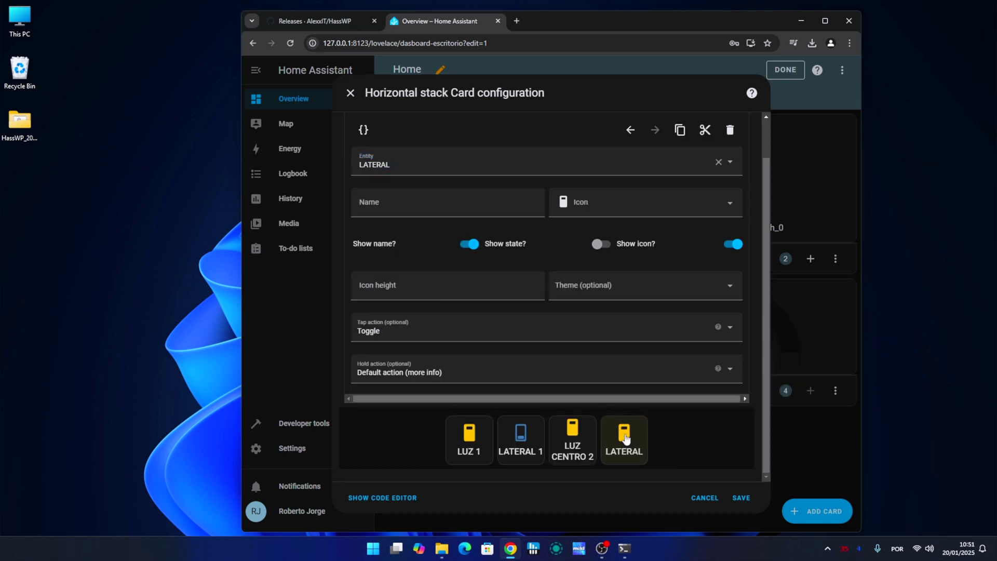
left_click(626, 438)
scroll(649, 420, "up", 1)
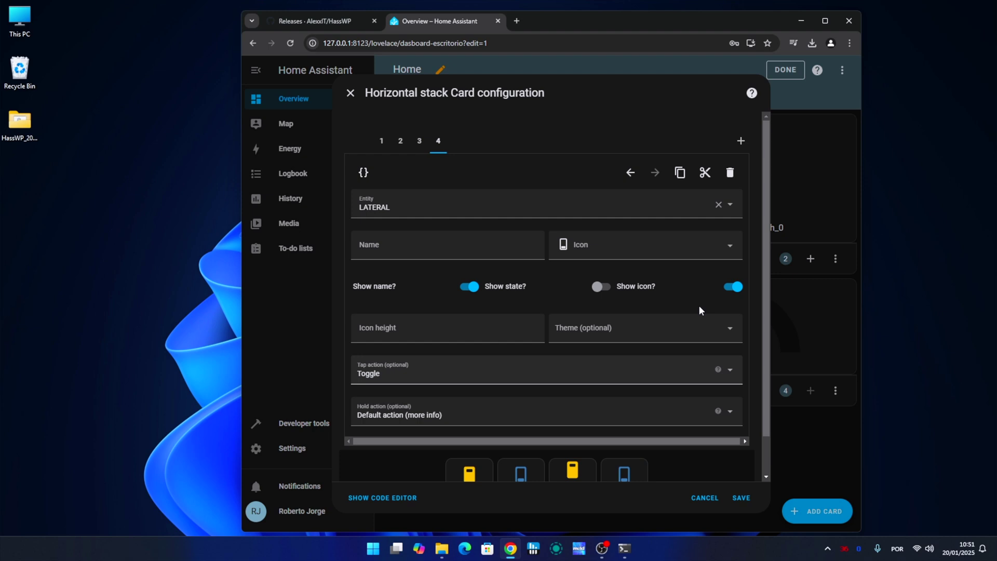
key("Escape")
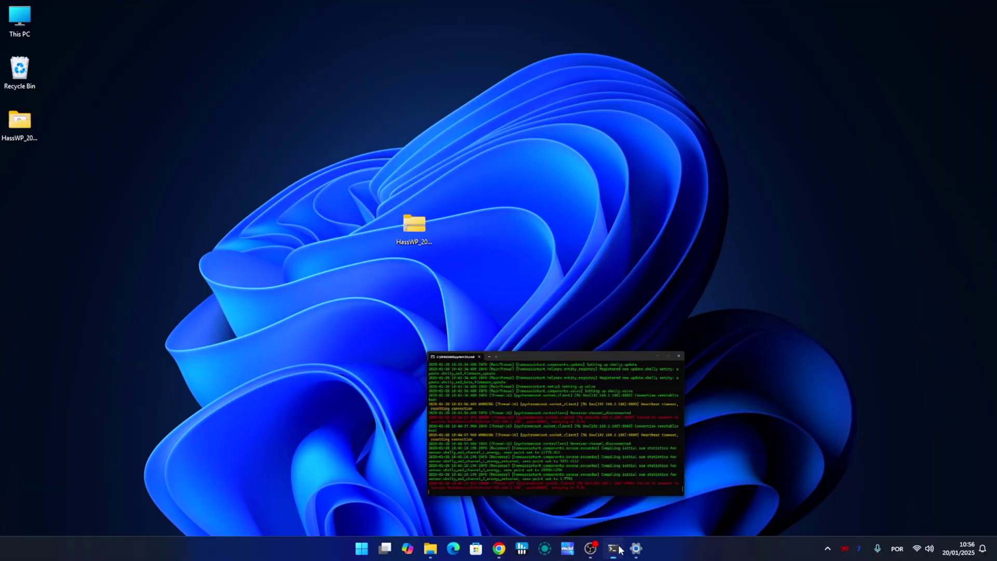
Minimize the Home Assistant server log window and restore it from the taskbar
left_click(756, 132)
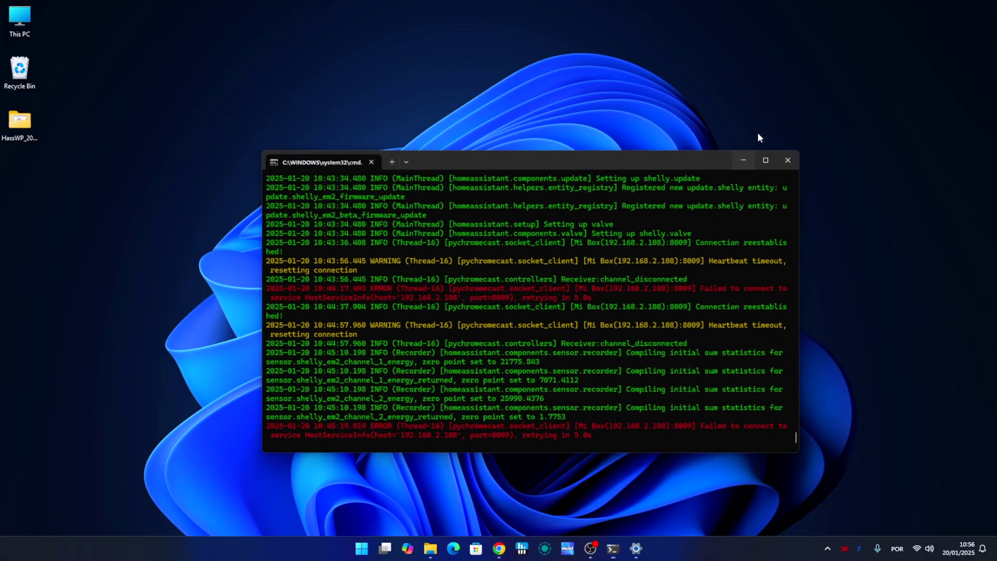
left_click(613, 554)
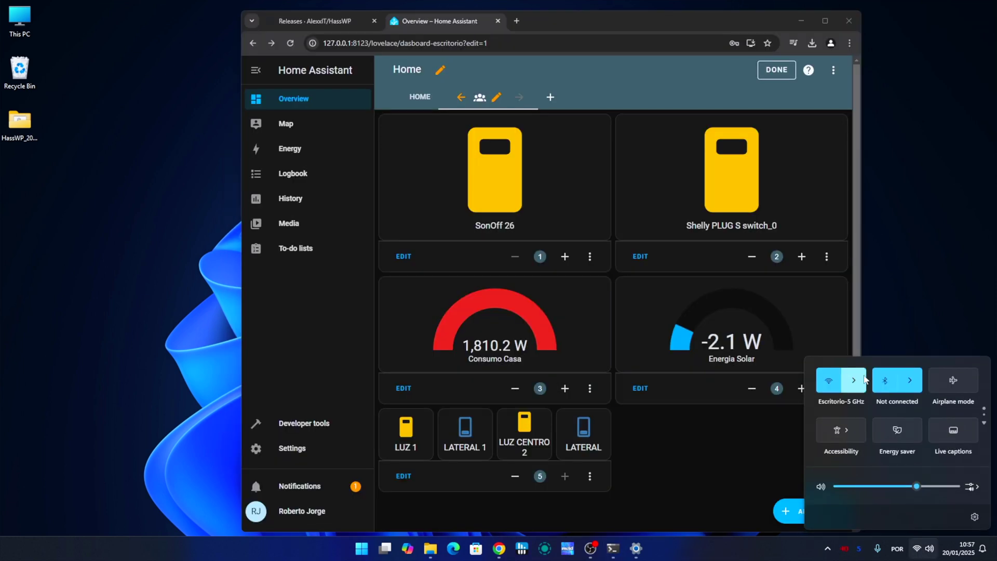
Open the Escritorio-5 GHz Wi-Fi properties to find the IPv4 address 192.168.2.245
left_click(854, 381)
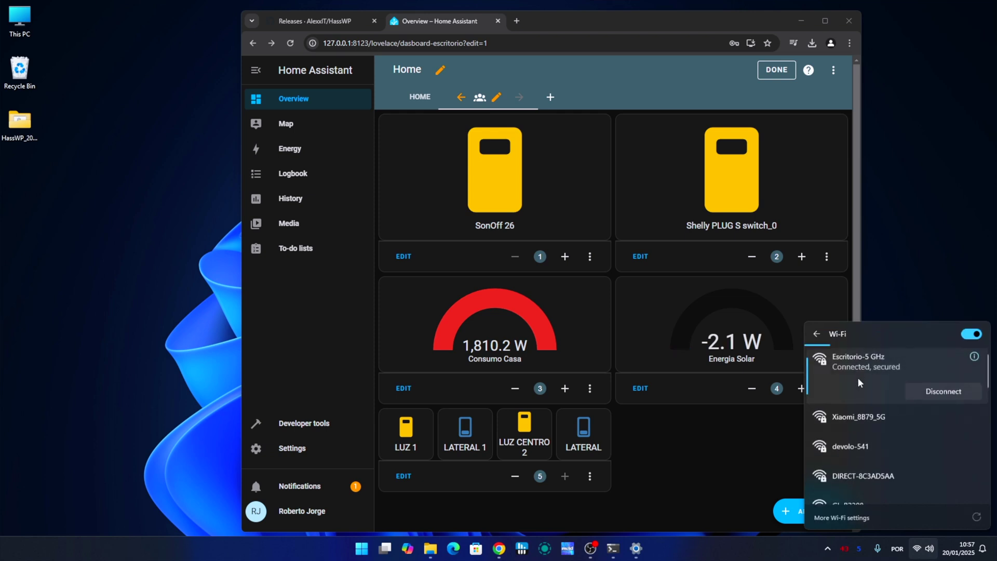
left_click(975, 357)
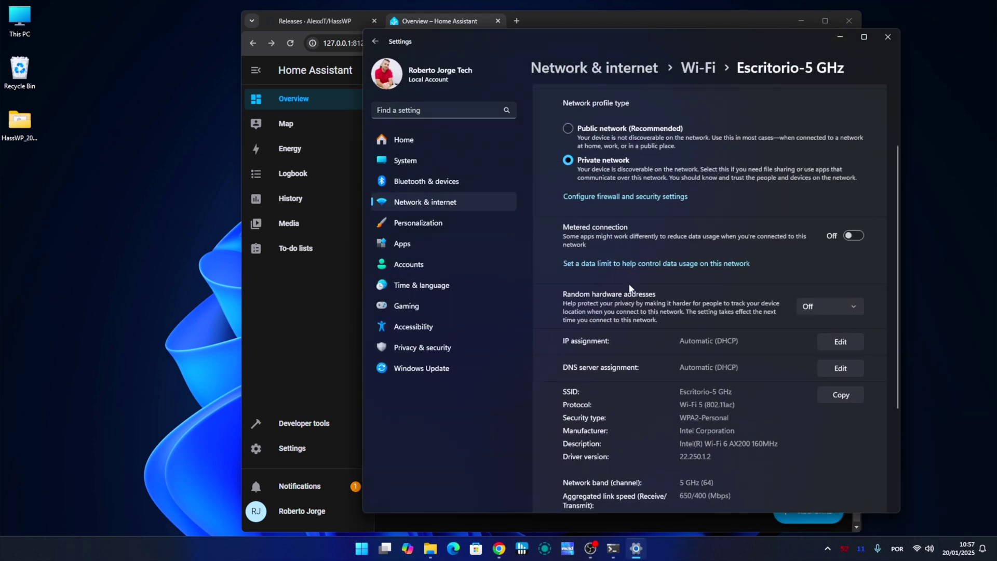
scroll(791, 365, "down", 3)
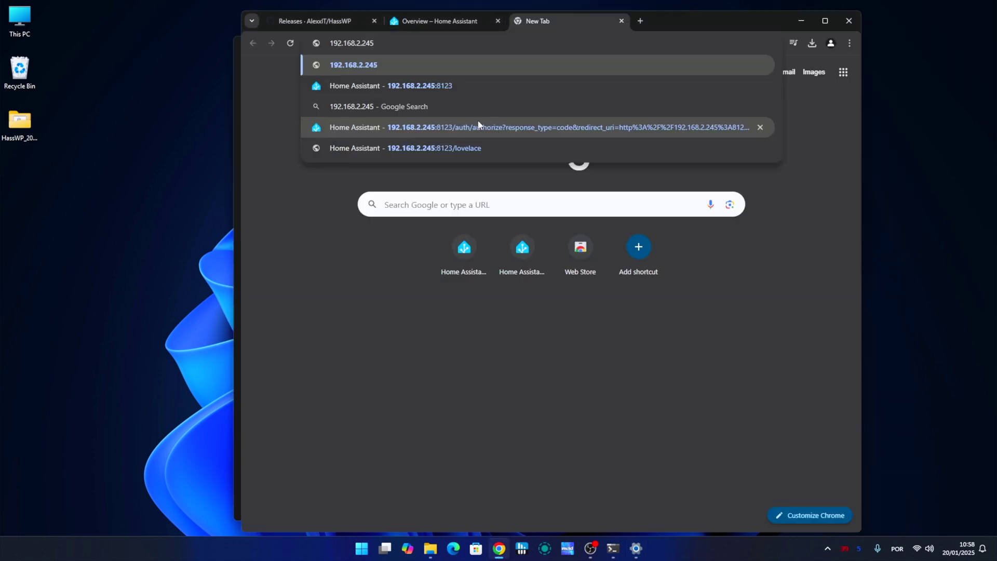
Load Home Assistant at 192.168.2.245:8123 in the new tab
type(":812")
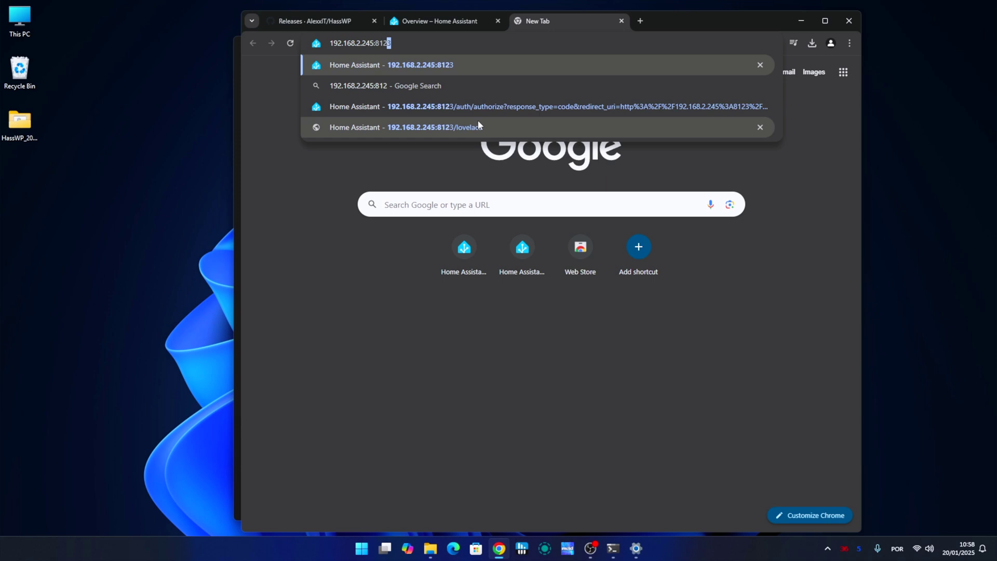
type("3")
key("Return")
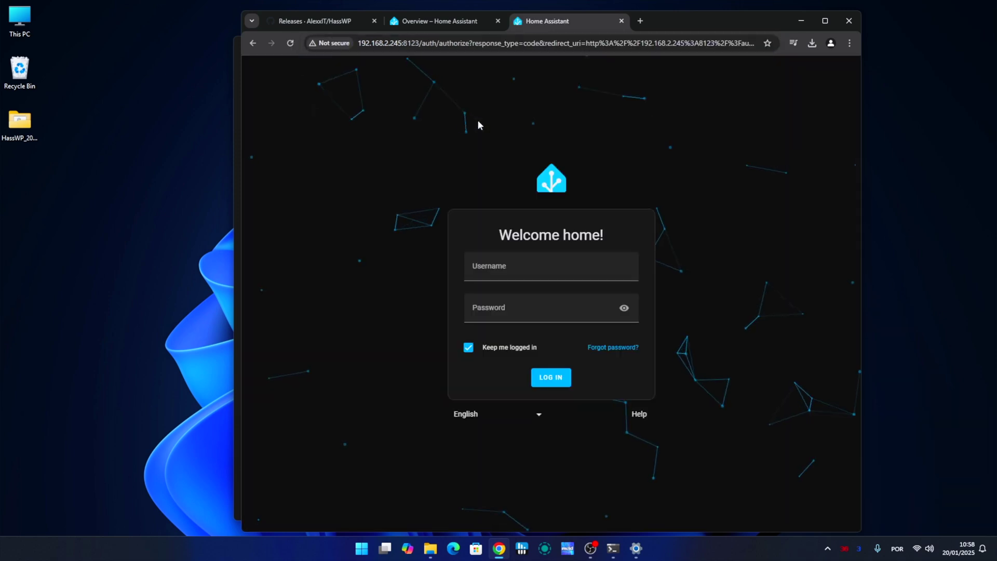